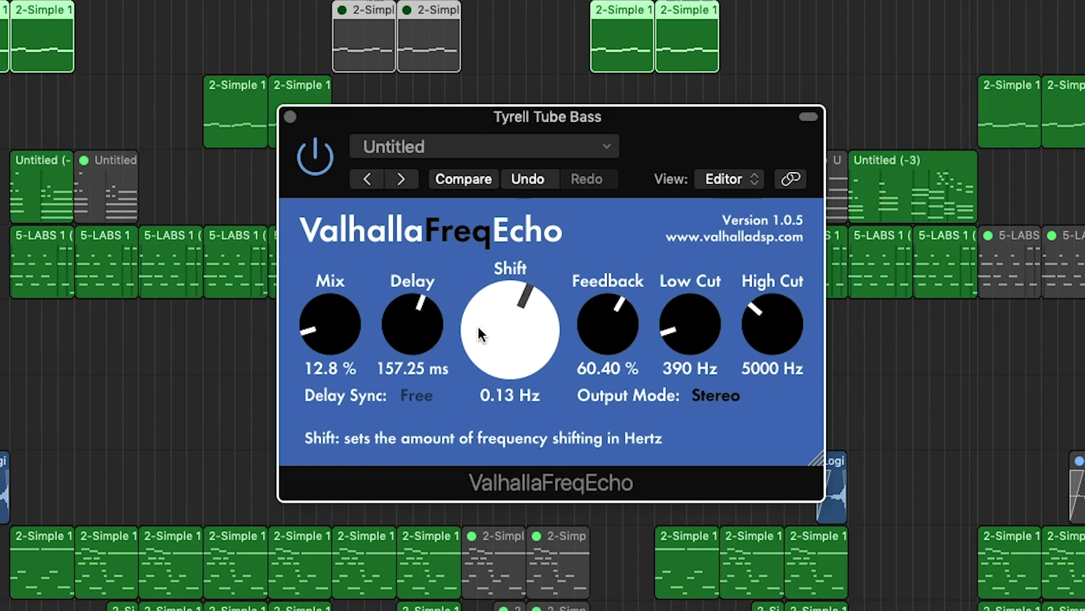
Raise ValhallaFreqEcho's frequency shift and shorten its delay, compare with saved settings, then close it
{"action": "left_click_drag", "start_coordinate": [484, 332], "coordinate": [485, 237]}
{"action": "left_click_drag", "start_coordinate": [417, 316], "coordinate": [413, 383]}
{"action": "left_click", "coordinate": [473, 183]}
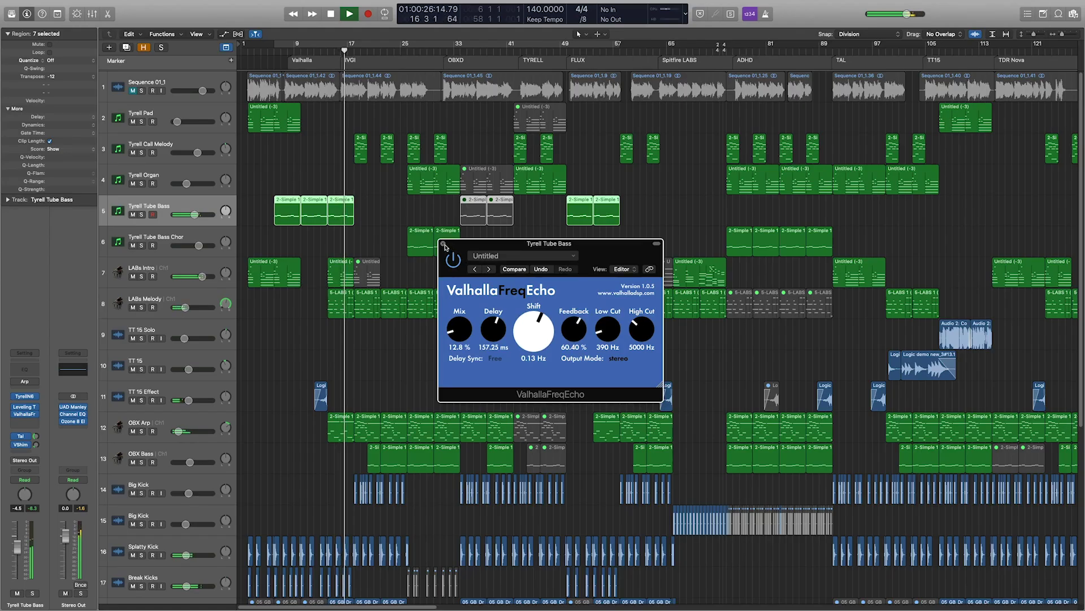
{"action": "left_click", "coordinate": [444, 244]}
On Tyrell Call Melody, tweak IVGI2's Drive, Response (reset to N) and Asym Mix, then compare to saved settings
{"action": "left_click", "coordinate": [162, 145]}
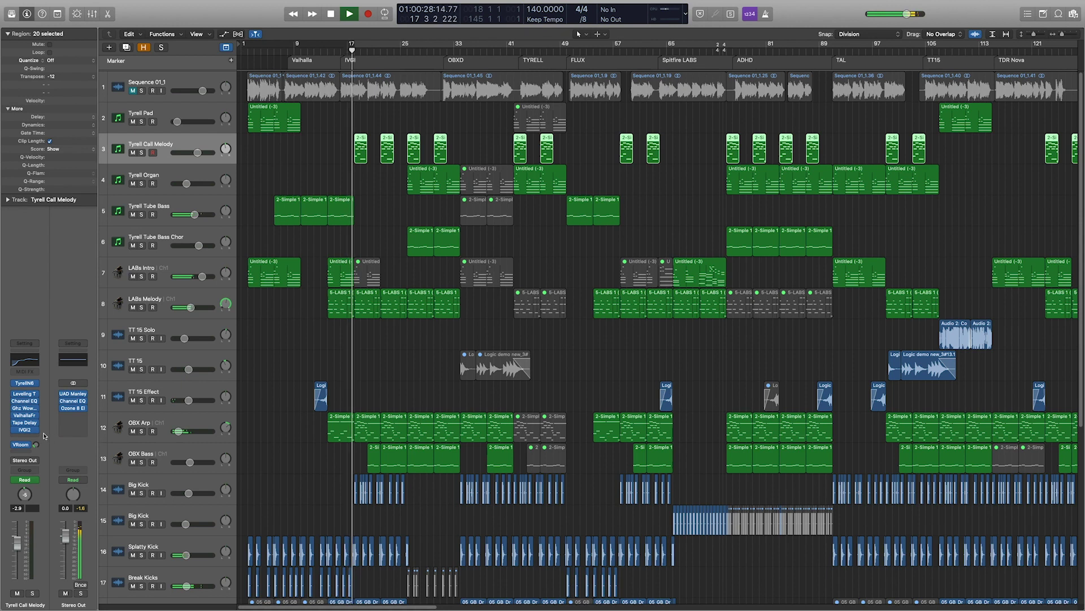
{"action": "left_click", "coordinate": [24, 429]}
{"action": "left_click_drag", "start_coordinate": [536, 295], "coordinate": [544, 271]}
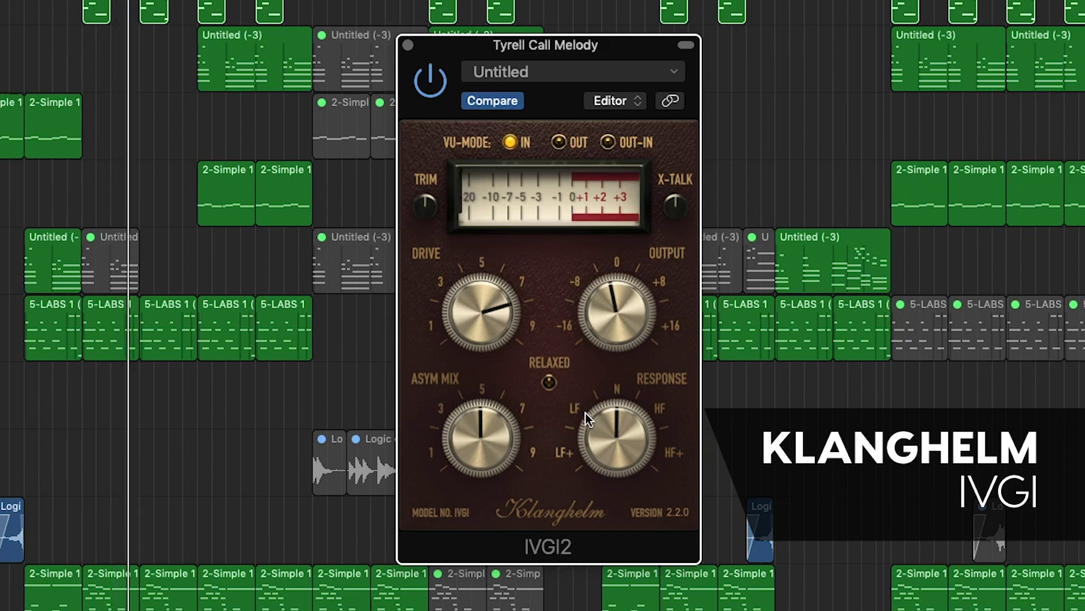
{"action": "left_click_drag", "start_coordinate": [603, 422], "coordinate": [596, 502]}
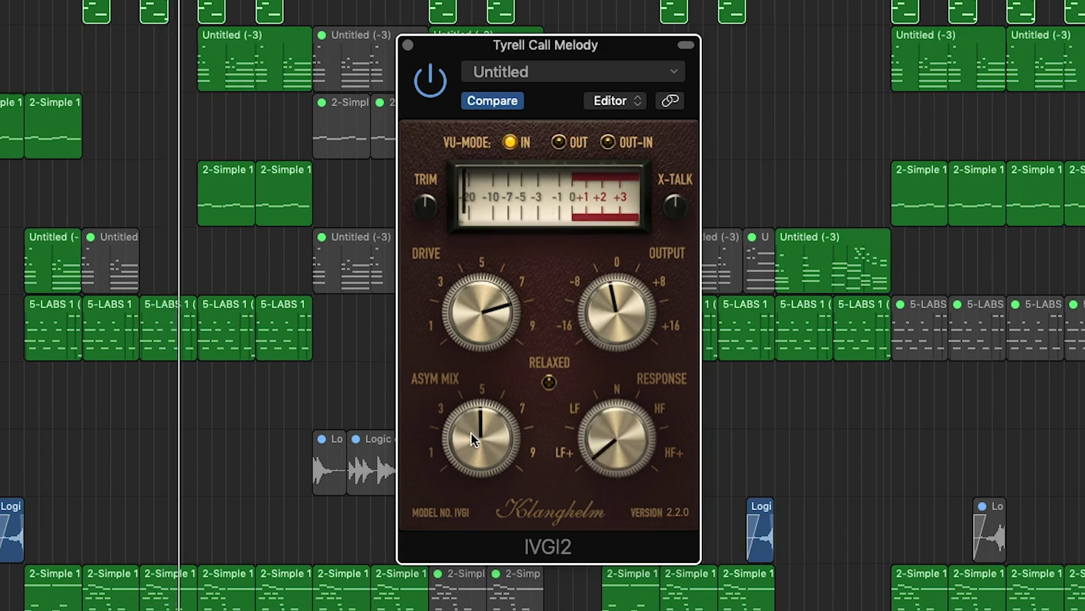
{"action": "double_click", "coordinate": [572, 430]}
{"action": "left_click_drag", "start_coordinate": [458, 459], "coordinate": [462, 517]}
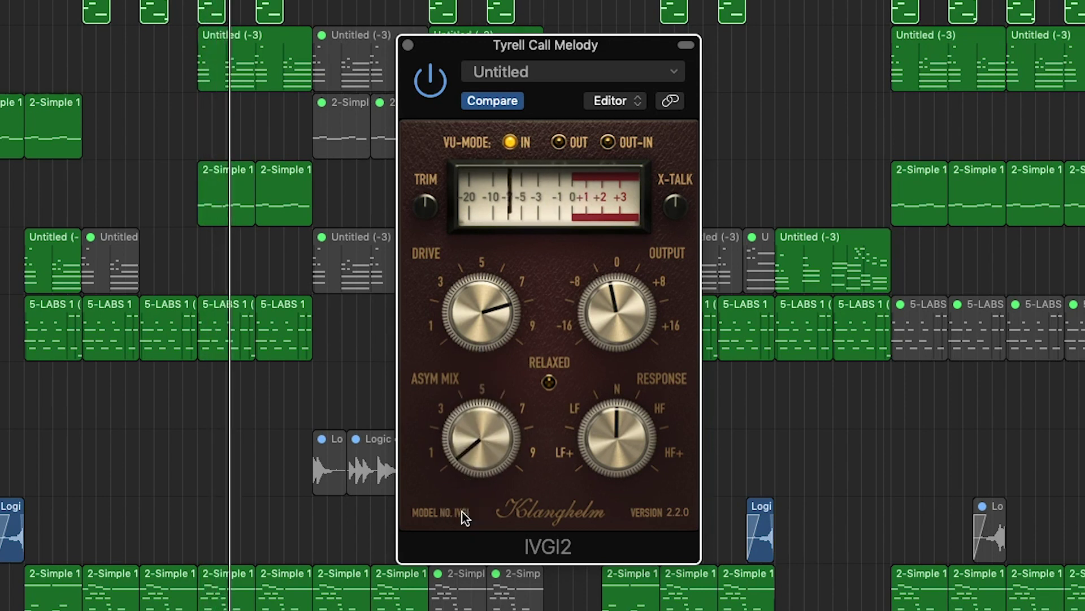
{"action": "left_click", "coordinate": [501, 102]}
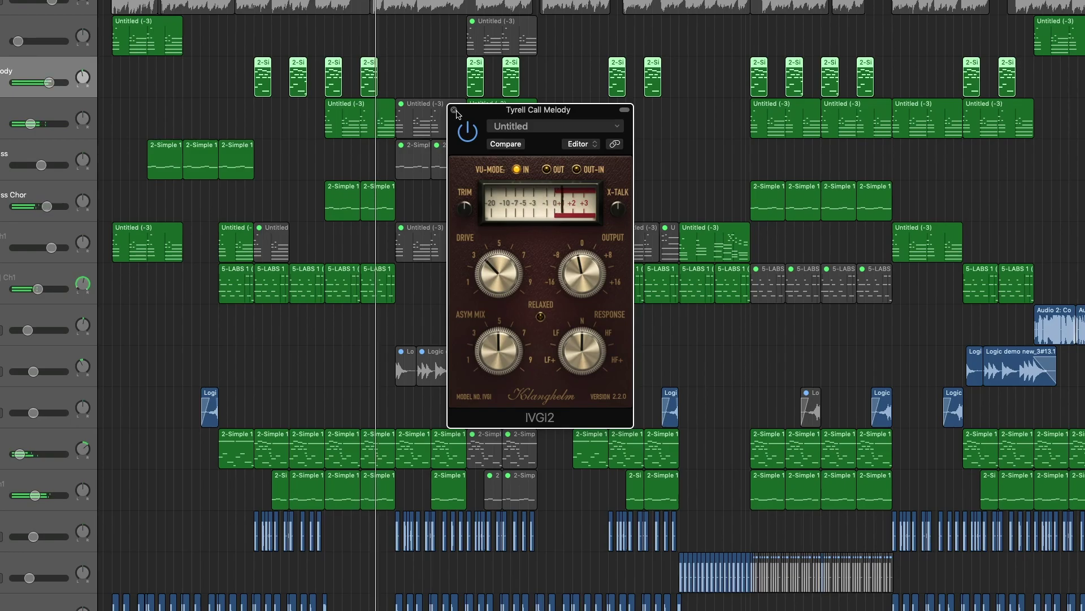
Close IVGI2, audition the OB-Xd synth on OBX Arp and close it, then select Tyrell Organ
{"action": "left_click", "coordinate": [408, 45]}
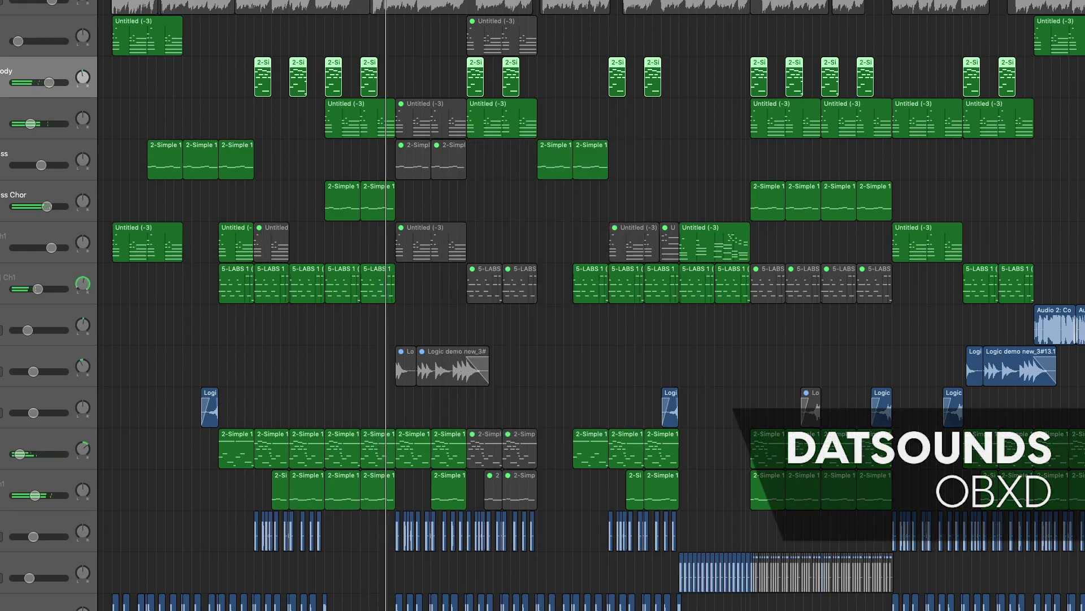
{"action": "left_click", "coordinate": [3, 443]}
{"action": "key", "text": "v"}
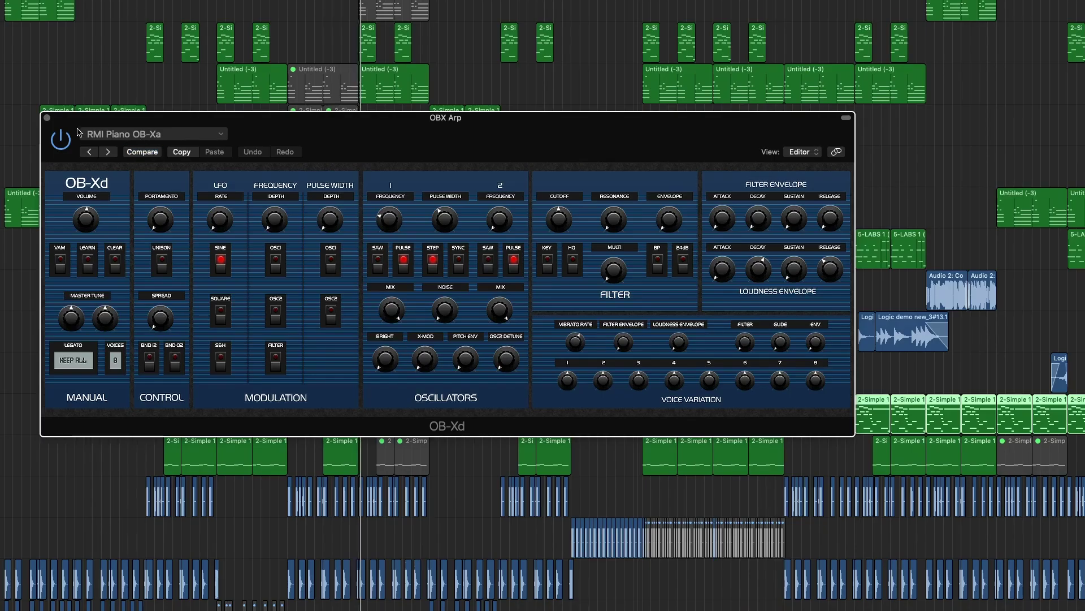
{"action": "left_click", "coordinate": [47, 119]}
{"action": "left_click", "coordinate": [252, 83]}
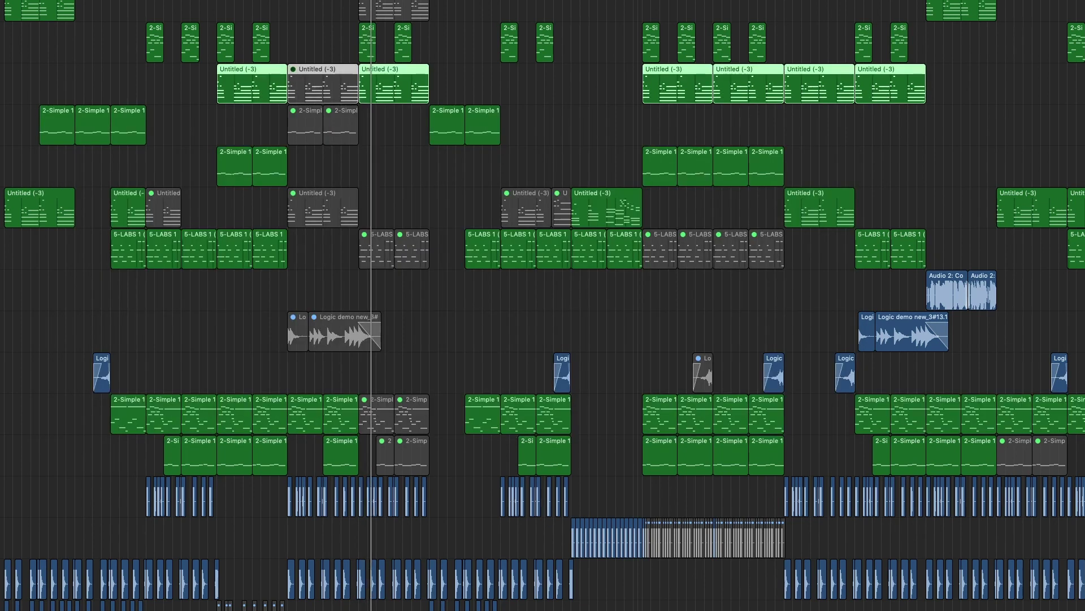
Raise Tyrell N6's MIXSPR to 10.80 on Tyrell Organ, then scroll down to the drum tracks
{"action": "key", "text": "v"}
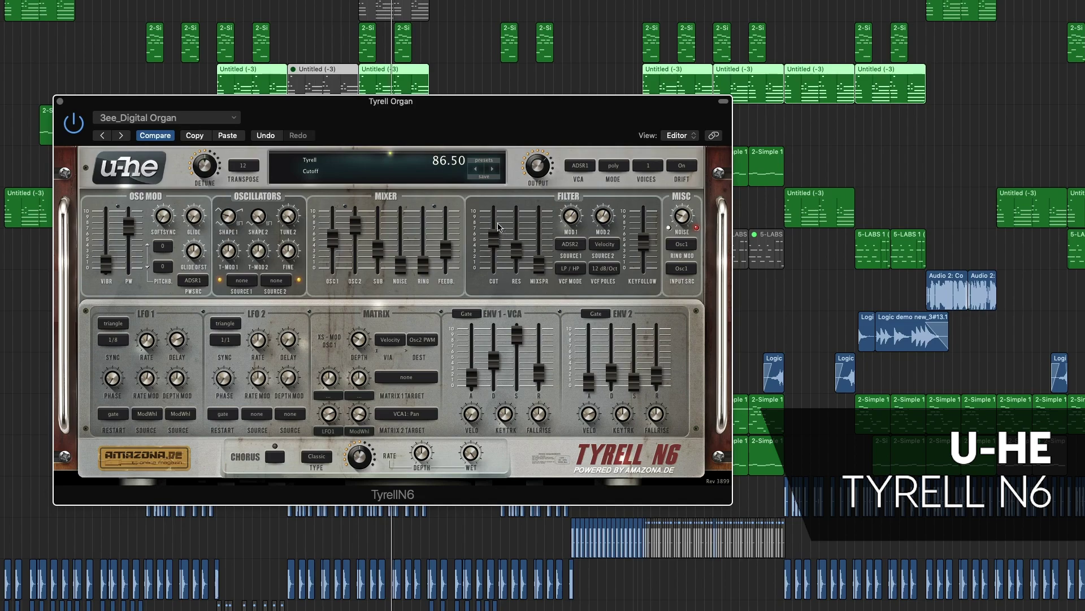
{"action": "left_click_drag", "start_coordinate": [540, 260], "coordinate": [539, 254]}
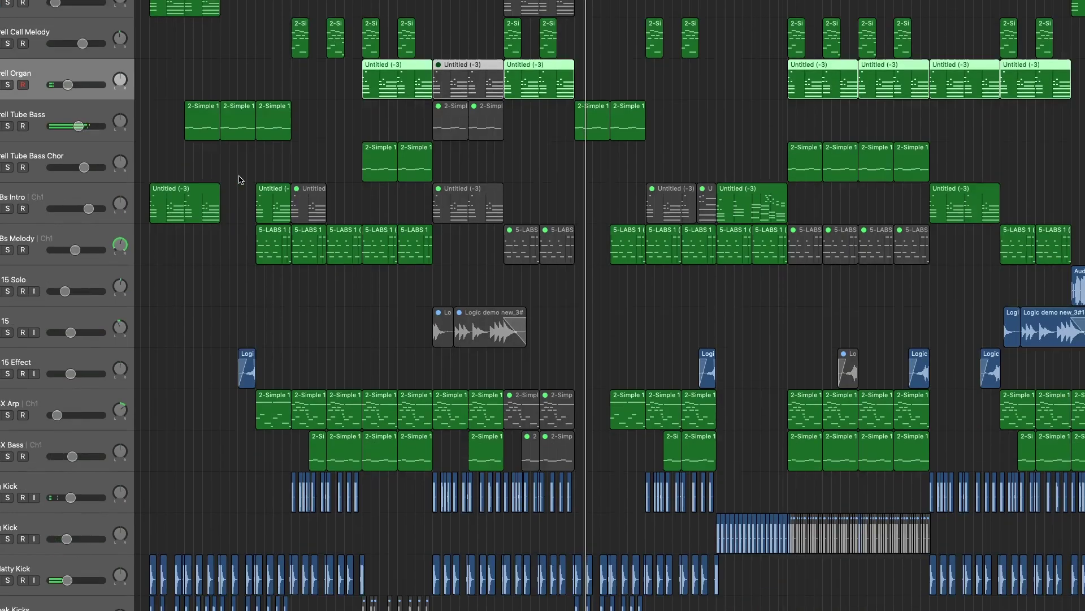
{"action": "scroll", "coordinate": [240, 180], "scroll_direction": "down", "scroll_amount": 5}
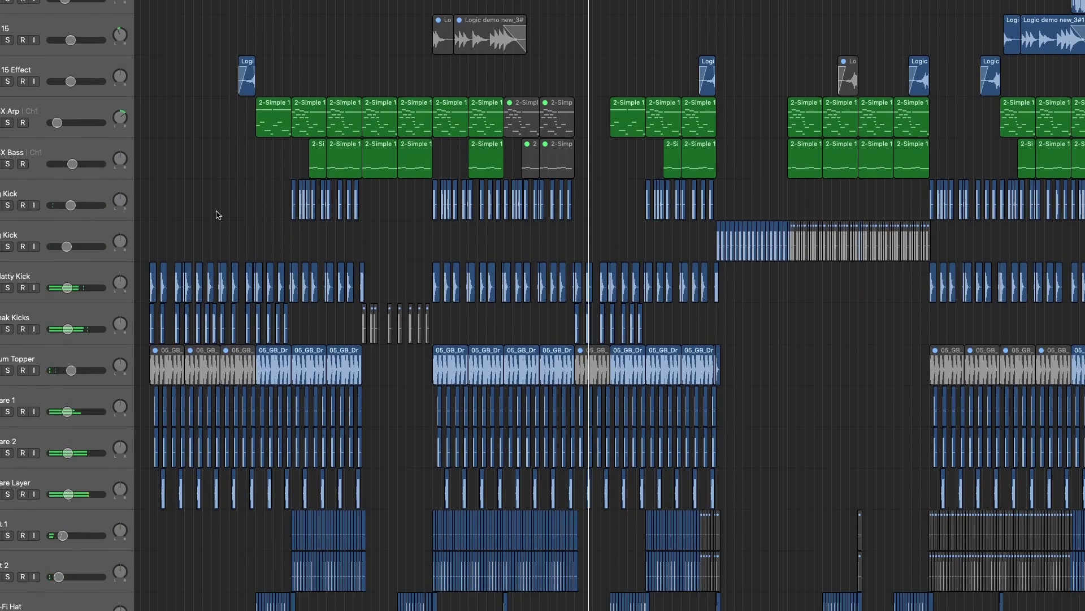
Swing Bitter Sweet's amount on Snare 1 toward bitter and sweet, then revert to the saved 1.64%
{"action": "left_click", "coordinate": [37, 399]}
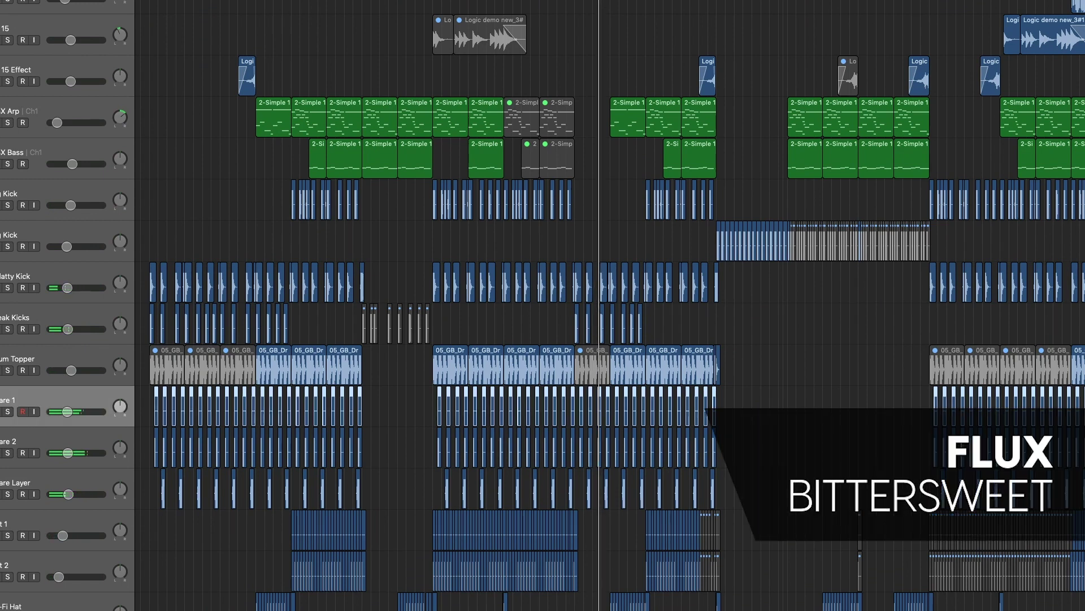
{"action": "left_click_drag", "start_coordinate": [678, 275], "coordinate": [682, 189]}
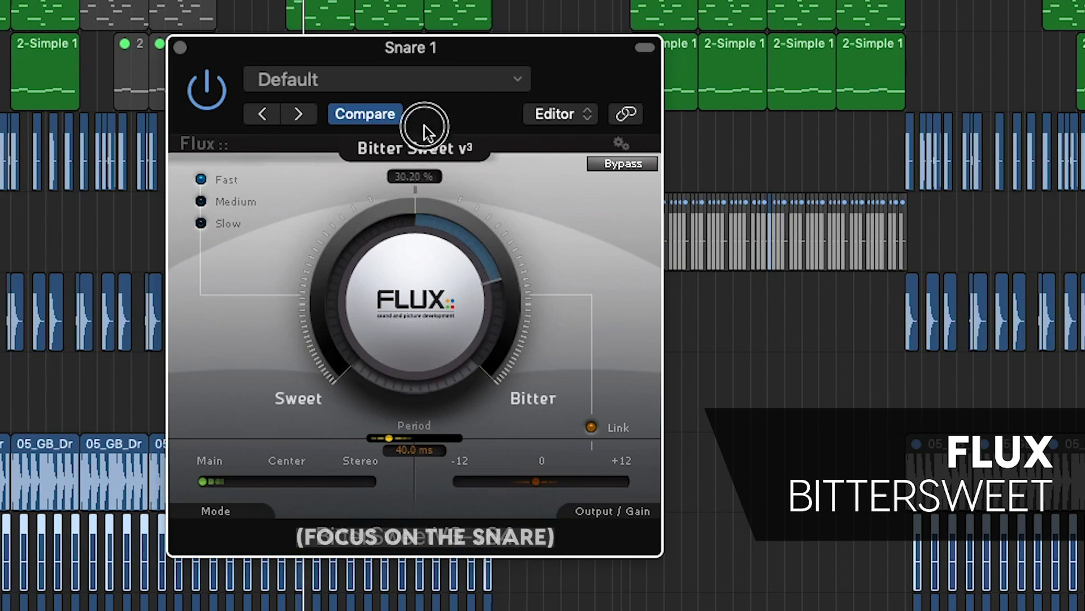
{"action": "left_click_drag", "start_coordinate": [424, 127], "coordinate": [441, 0]}
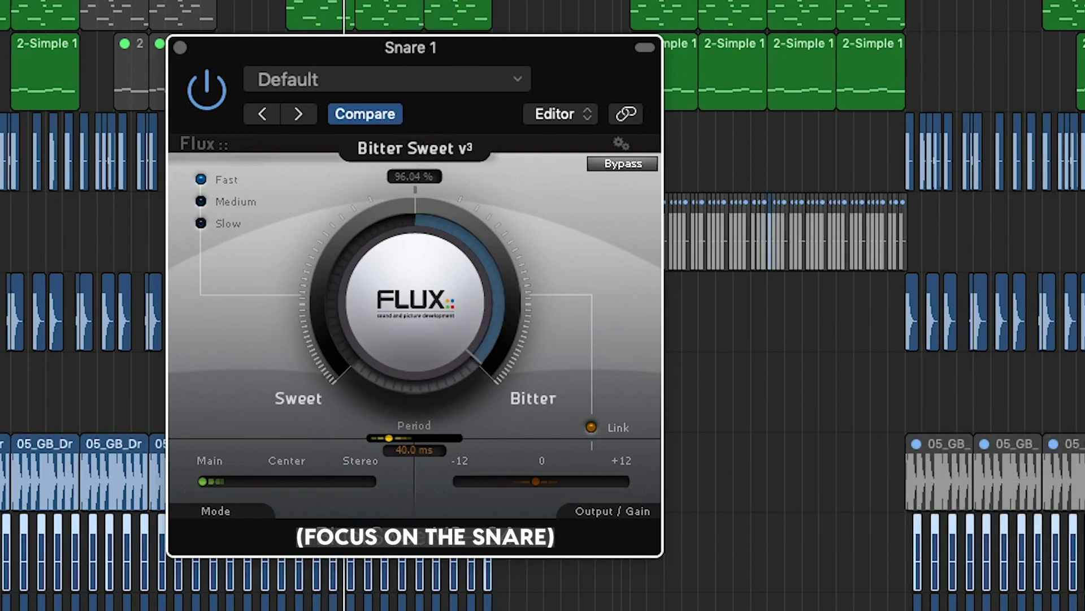
{"action": "left_click_drag", "start_coordinate": [441, 0], "coordinate": [348, 357]}
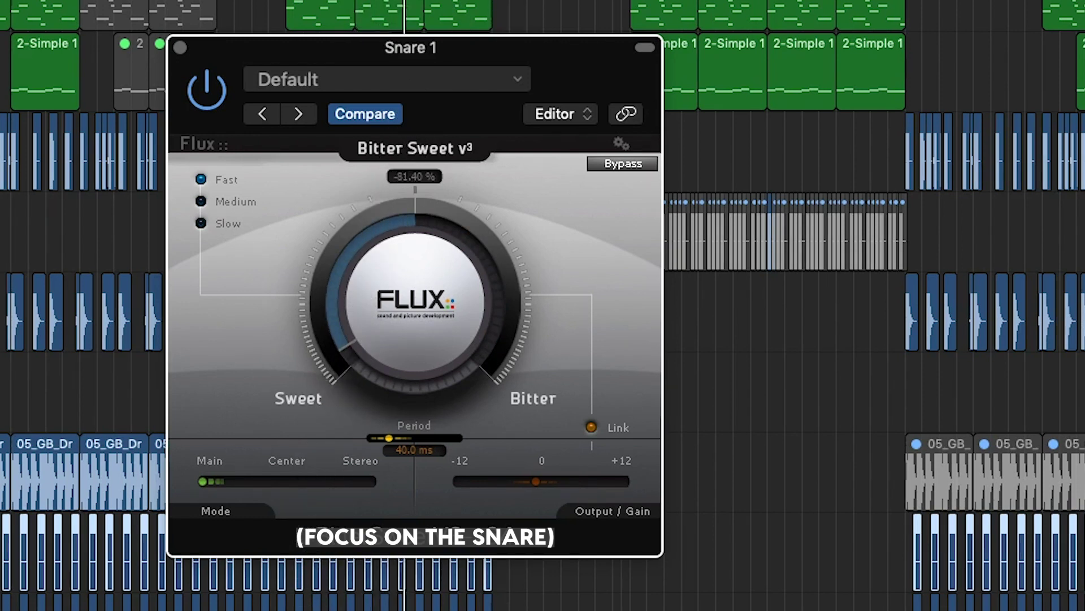
{"action": "left_click", "coordinate": [345, 114]}
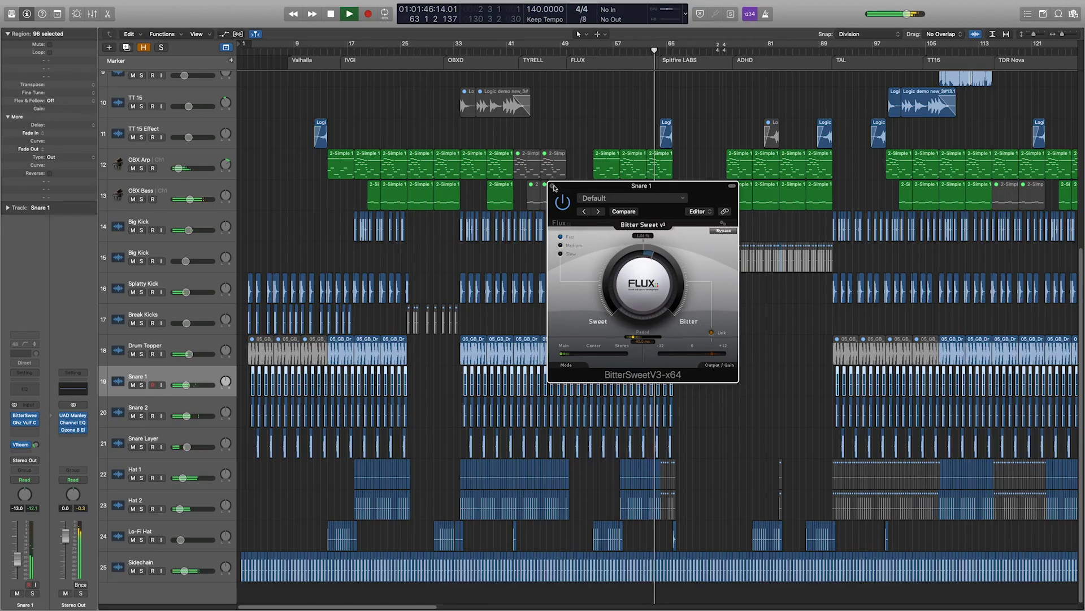
Close Bitter Sweet and open the LABS Soft Piano instrument on the LABs Intro track
{"action": "left_click", "coordinate": [553, 187]}
{"action": "scroll", "coordinate": [555, 188], "scroll_direction": "up", "scroll_amount": 8}
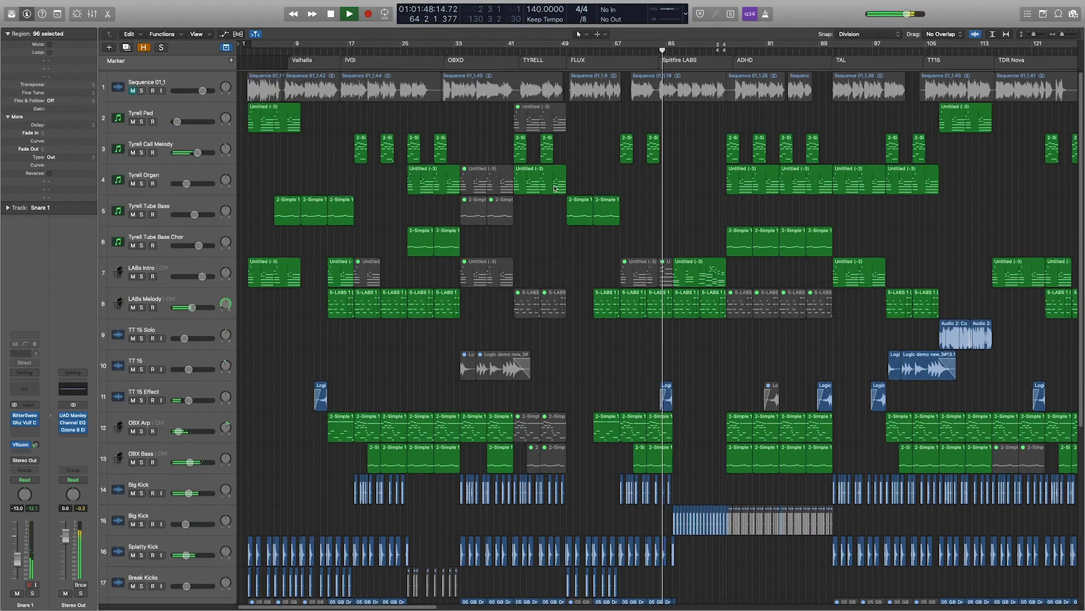
{"action": "left_click", "coordinate": [204, 264]}
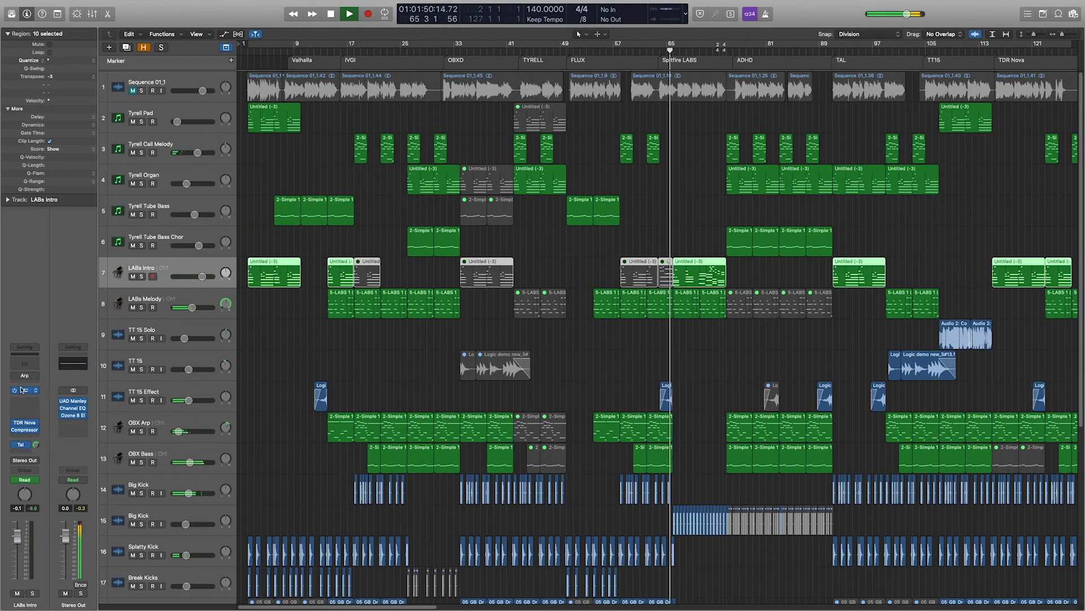
{"action": "left_click", "coordinate": [24, 390]}
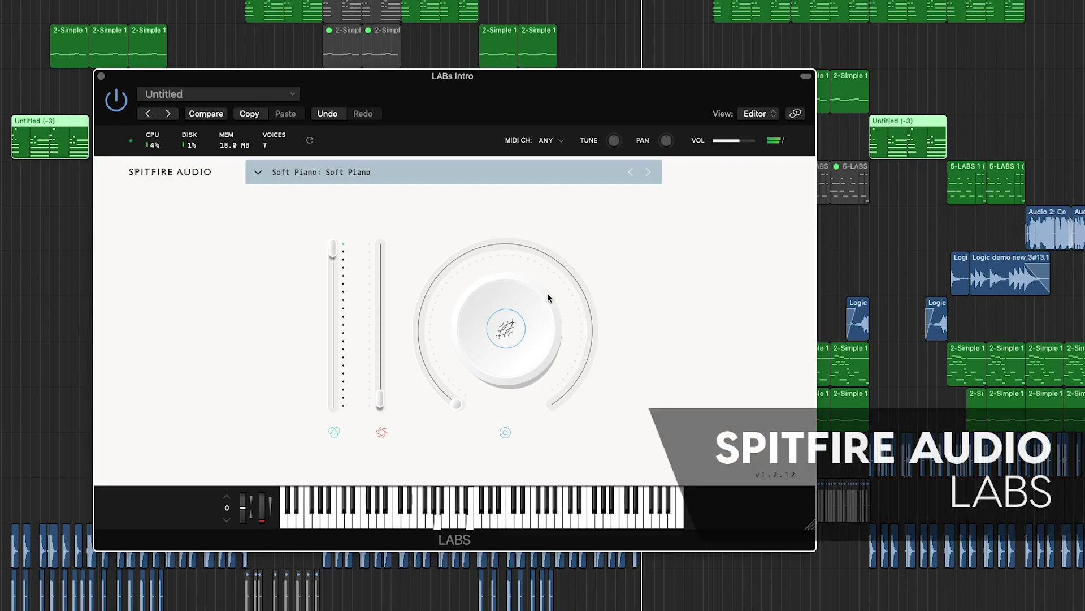
Set the LABS main knob to 49% and reverb to 30%, compare with the preset, then close
{"action": "left_click_drag", "start_coordinate": [502, 240], "coordinate": [432, 312]}
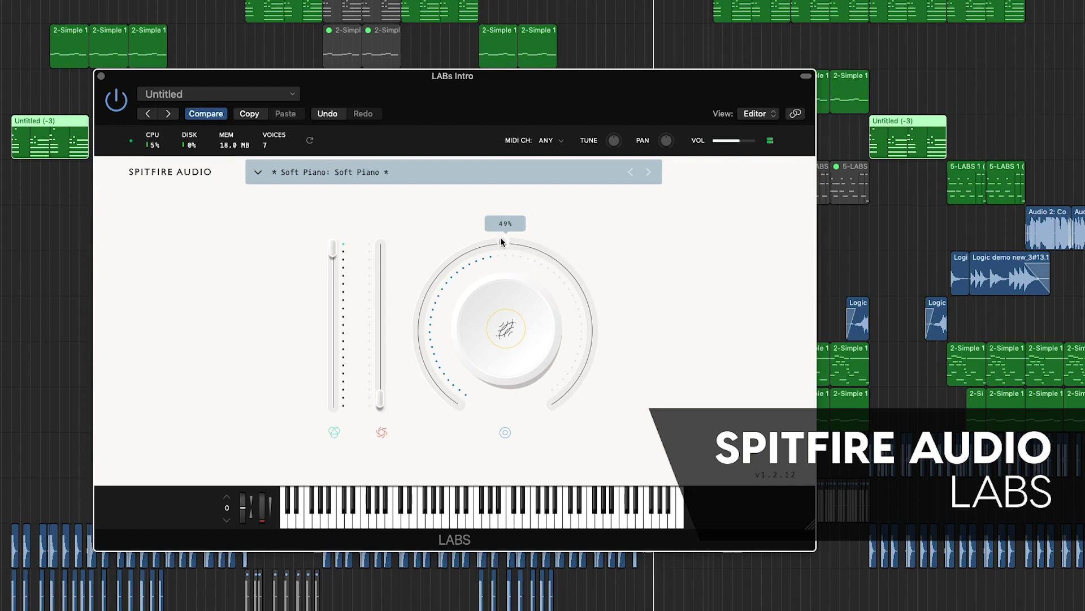
{"action": "left_click_drag", "start_coordinate": [382, 386], "coordinate": [379, 261]}
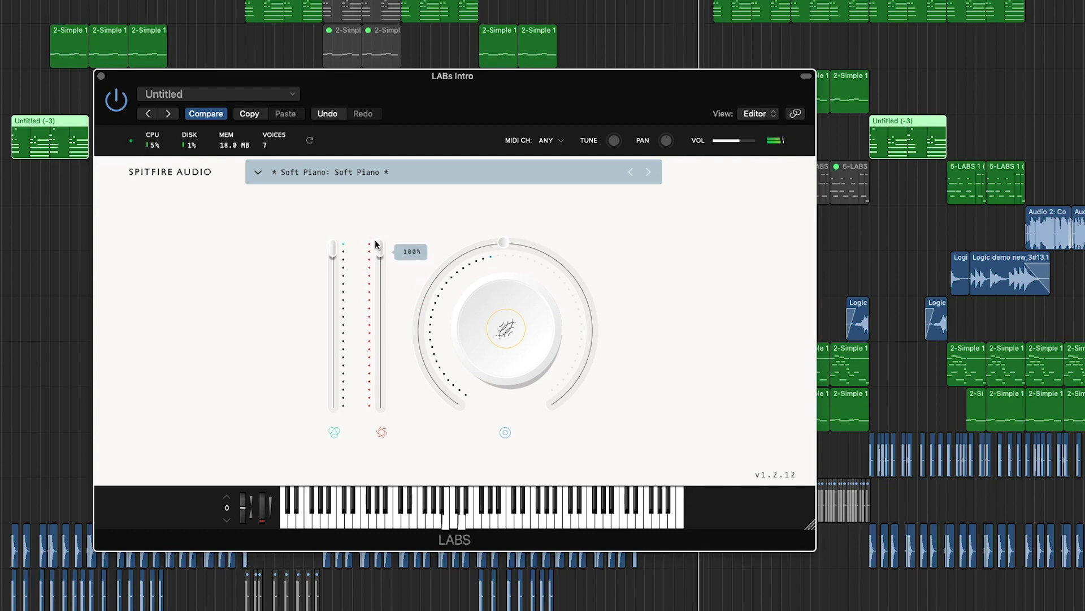
{"action": "left_click", "coordinate": [210, 115]}
{"action": "left_click", "coordinate": [101, 76]}
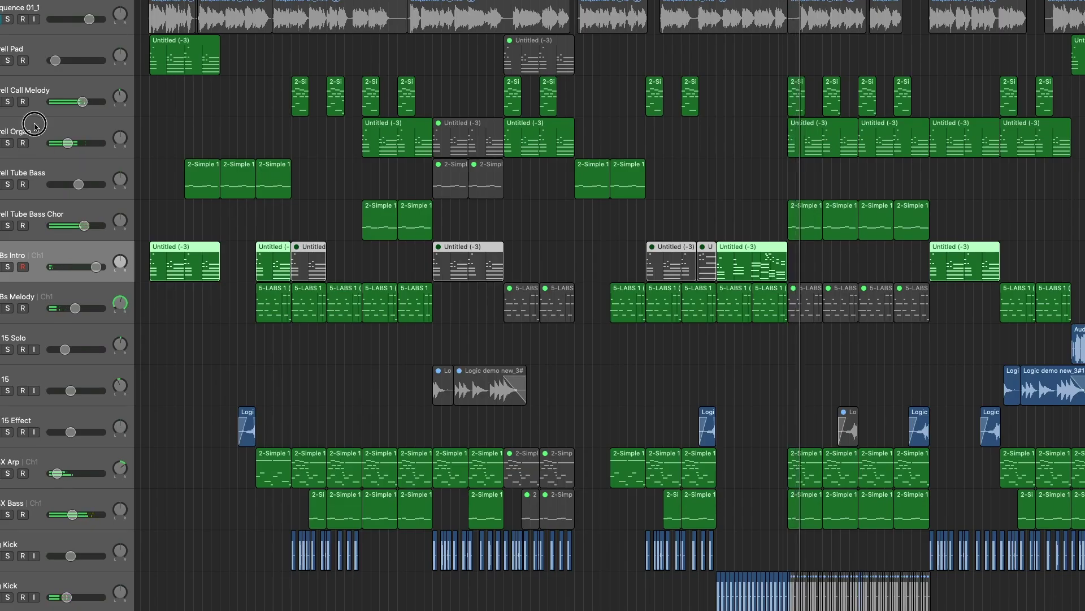
Set Tyrell Organ's Leveling Tool gain to 26.7%, peak reduction to 48.1% and attack to 148 ms
{"action": "left_click", "coordinate": [34, 126]}
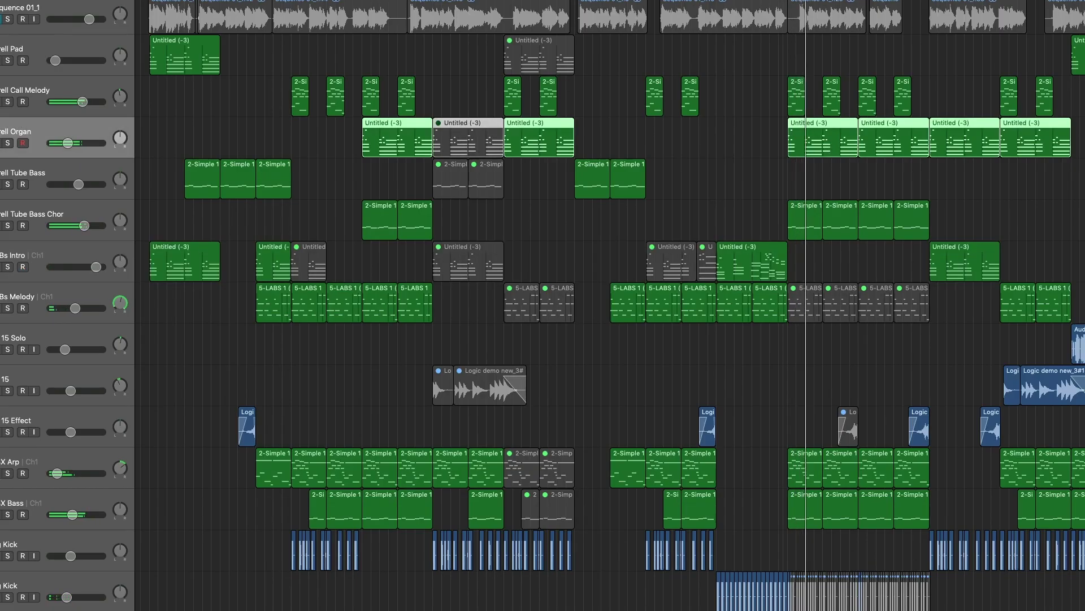
{"action": "left_click", "coordinate": [1, 396]}
{"action": "left_click_drag", "start_coordinate": [494, 252], "coordinate": [497, 236]}
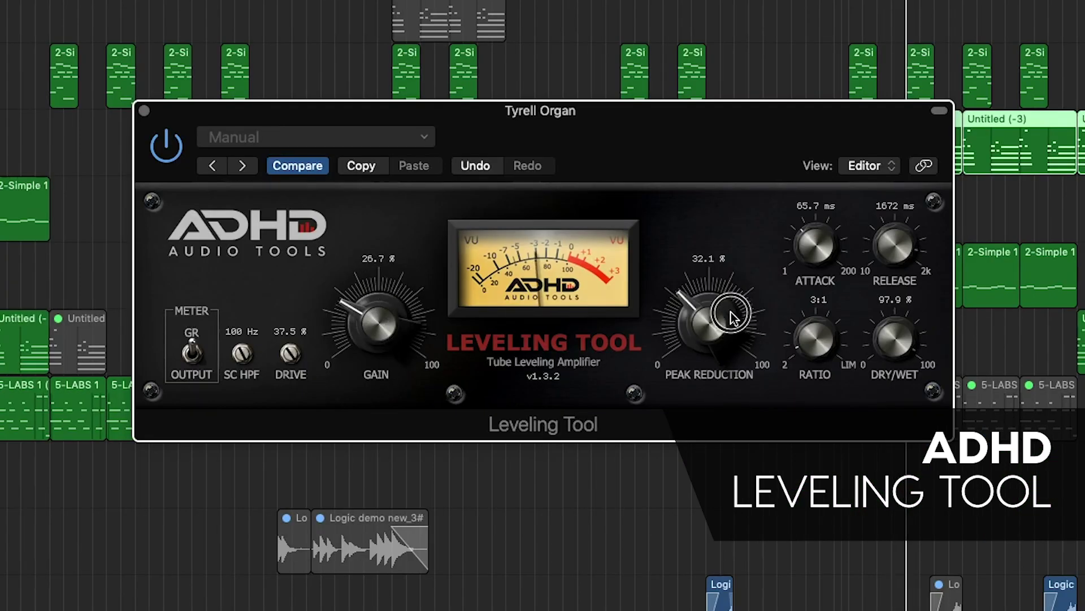
{"action": "left_click_drag", "start_coordinate": [731, 312], "coordinate": [733, 236]}
{"action": "left_click_drag", "start_coordinate": [820, 241], "coordinate": [854, 165]}
Shorten the release to 222 ms, add drive, compare against the original, and close the window
{"action": "left_click_drag", "start_coordinate": [894, 245], "coordinate": [857, 374]}
{"action": "left_click_drag", "start_coordinate": [290, 353], "coordinate": [280, 283]}
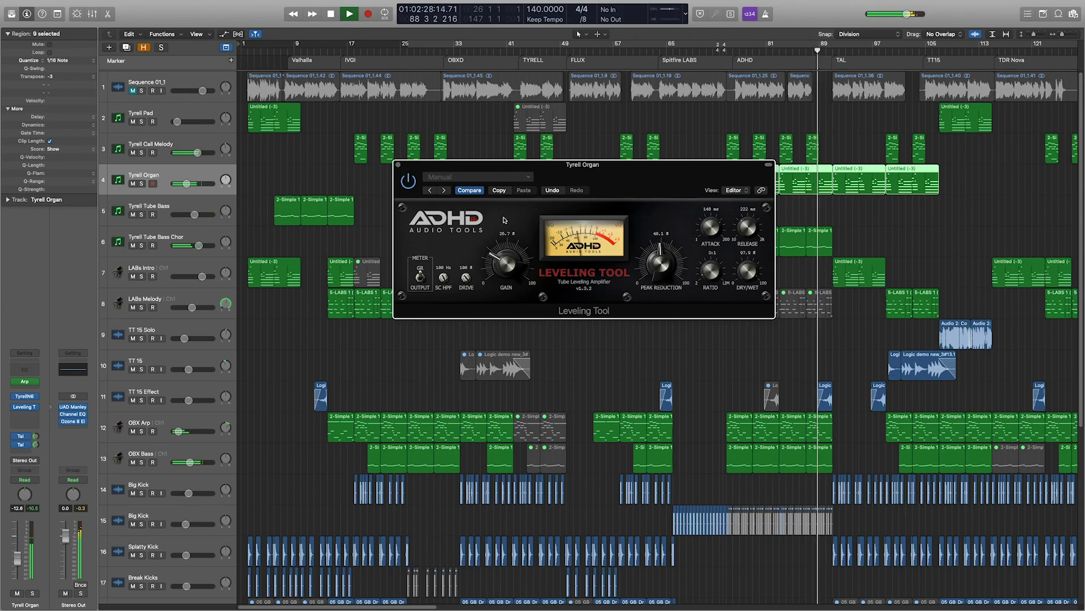
{"action": "left_click", "coordinate": [464, 194]}
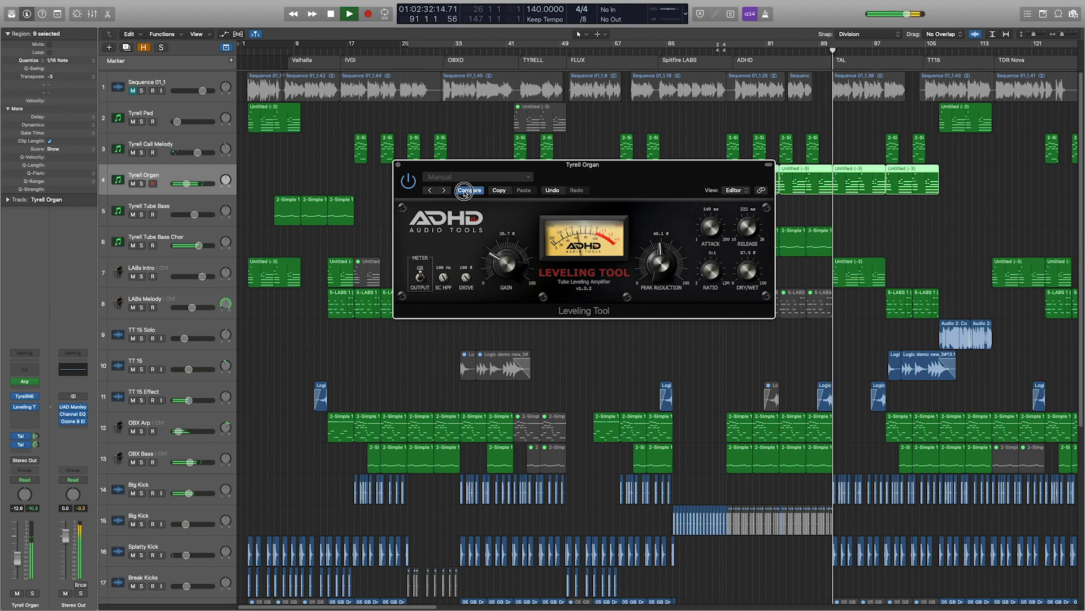
{"action": "left_click", "coordinate": [398, 165]}
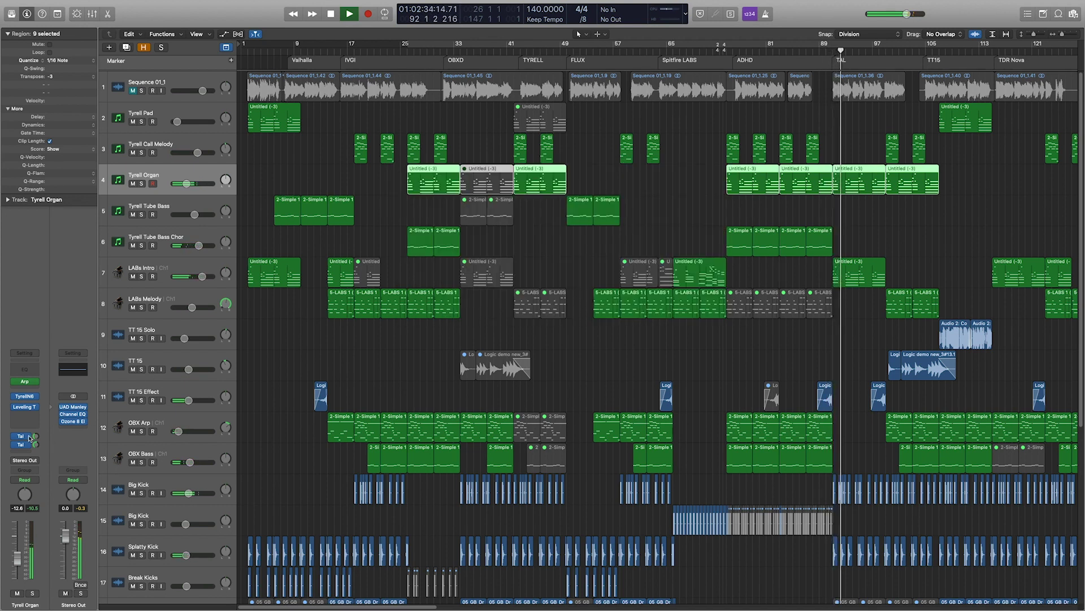
Open TAL-Reverb-III on the Stereo Plate aux, raise Wet to 2.1245 dB, lift Low Cut, lower High Cut
{"action": "left_click", "coordinate": [29, 439]}
{"action": "left_click", "coordinate": [73, 406]}
{"action": "left_click", "coordinate": [73, 407]}
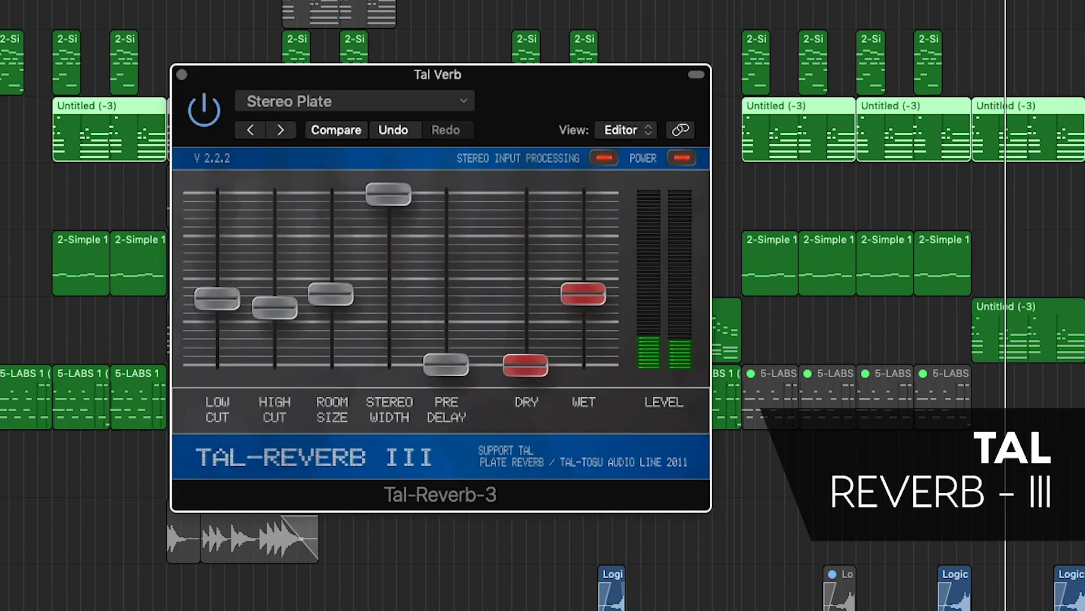
{"action": "left_click_drag", "start_coordinate": [598, 293], "coordinate": [556, 278]}
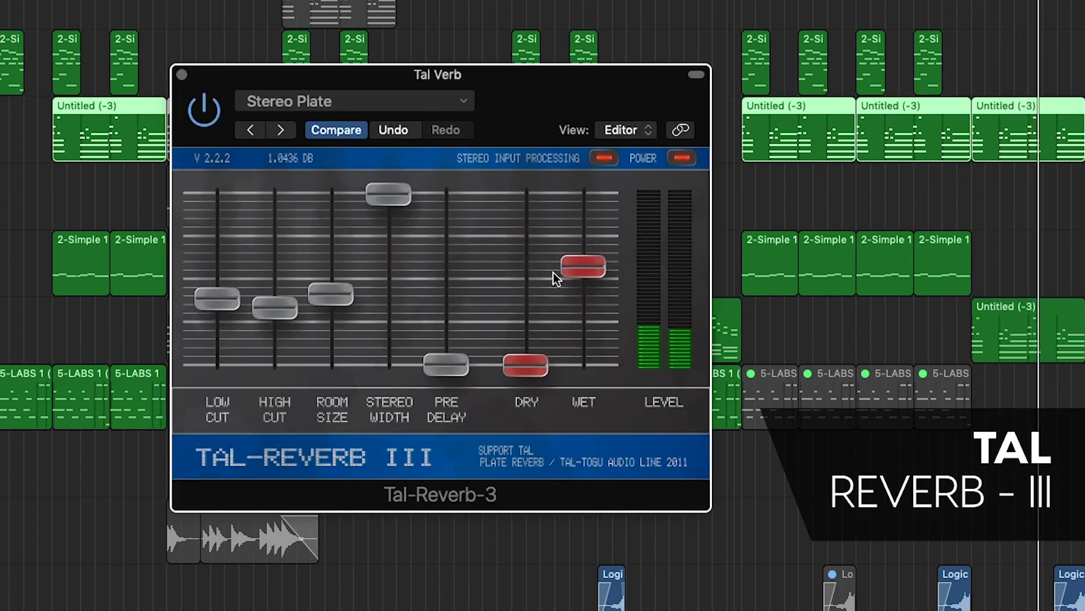
{"action": "left_click_drag", "start_coordinate": [215, 299], "coordinate": [228, 254]}
{"action": "left_click_drag", "start_coordinate": [253, 304], "coordinate": [253, 327]}
{"action": "left_click_drag", "start_coordinate": [569, 269], "coordinate": [565, 260]}
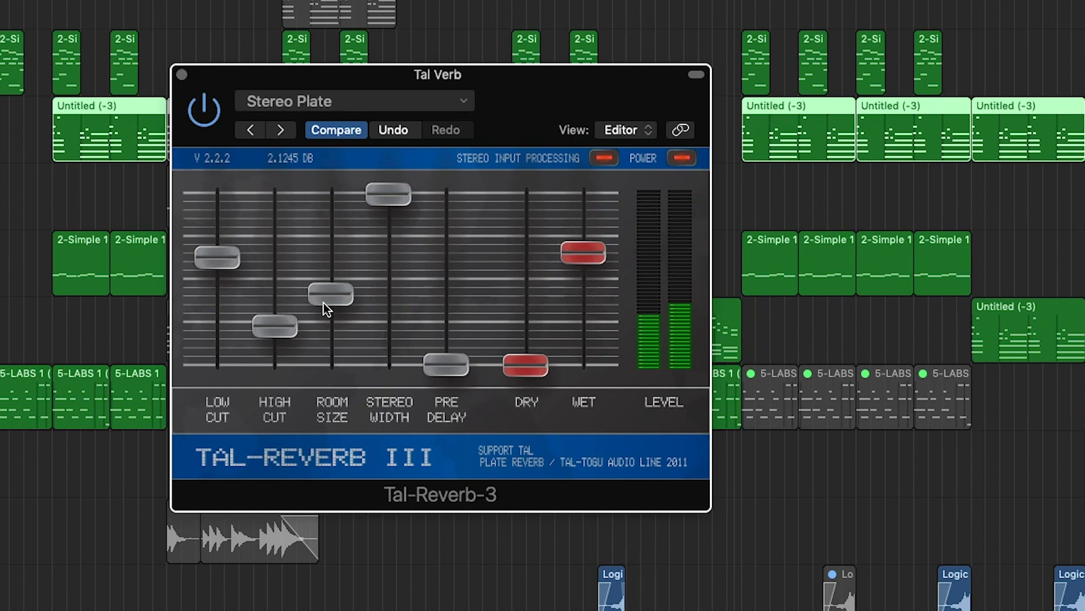
Compare Tal Verb against saved settings and close it, then switch the TT-15 cabinet on
{"action": "left_click", "coordinate": [333, 129]}
{"action": "left_click", "coordinate": [182, 75]}
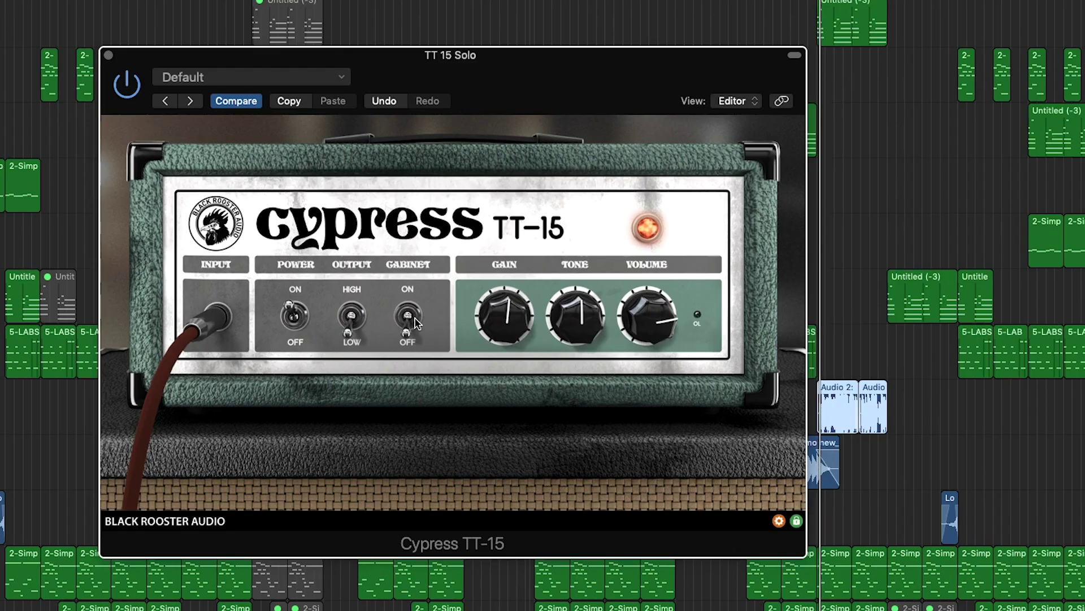
{"action": "left_click", "coordinate": [416, 322]}
Turn the TT-15 gain up, lower then raise the tone, and switch the output to High
{"action": "left_click_drag", "start_coordinate": [503, 317], "coordinate": [498, 248]}
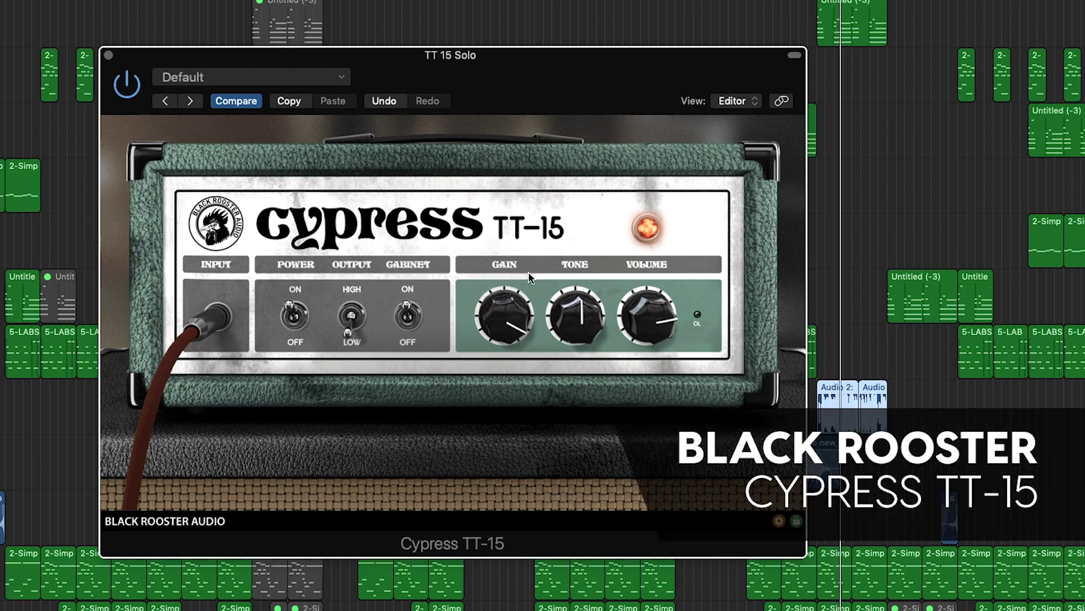
{"action": "left_click_drag", "start_coordinate": [576, 317], "coordinate": [584, 406]}
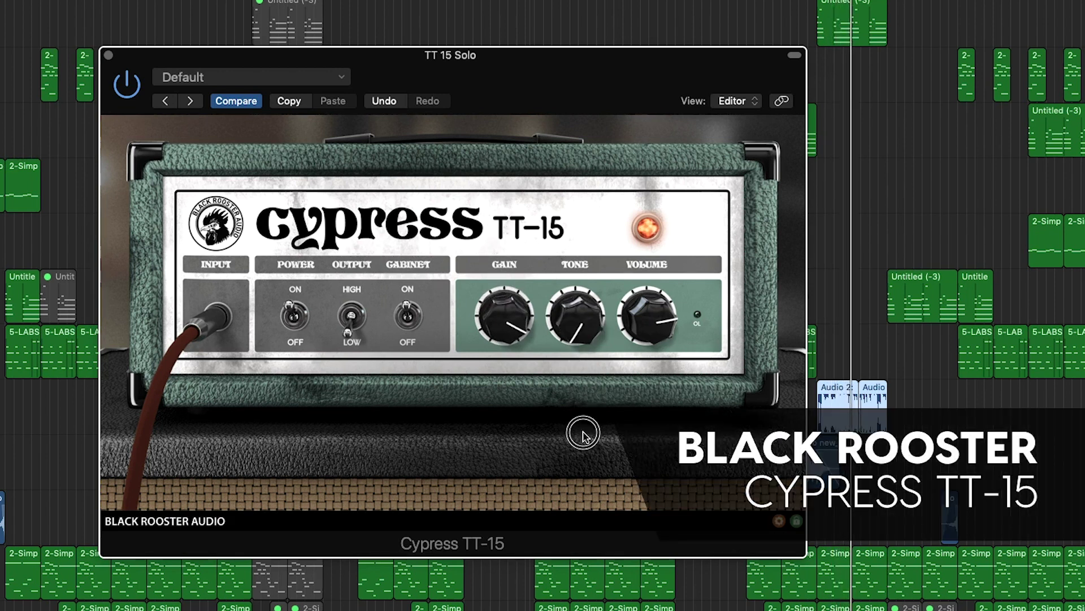
{"action": "left_click_drag", "start_coordinate": [568, 338], "coordinate": [577, 194]}
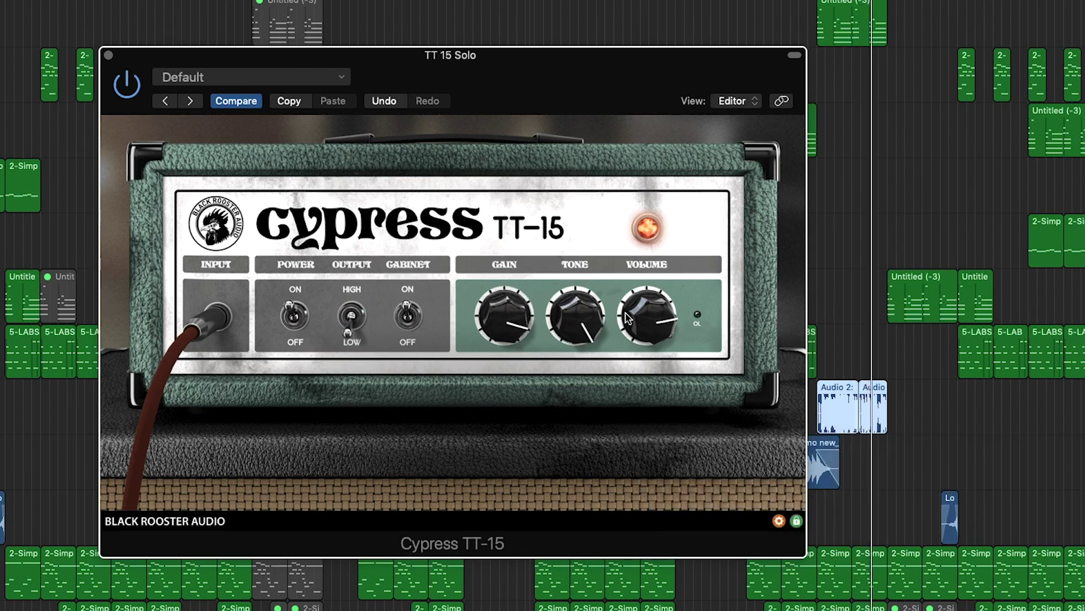
{"action": "left_click", "coordinate": [351, 315]}
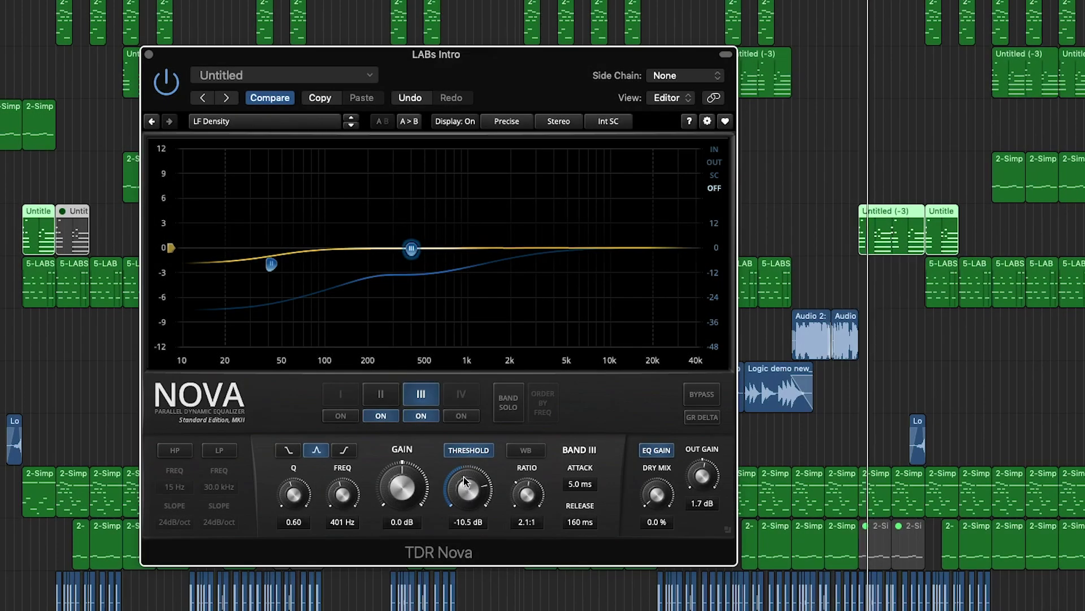
Lower TDR Nova's band III dynamic threshold to -7.9 dB on the LABs Intro track
{"action": "left_click_drag", "start_coordinate": [464, 481], "coordinate": [461, 402]}
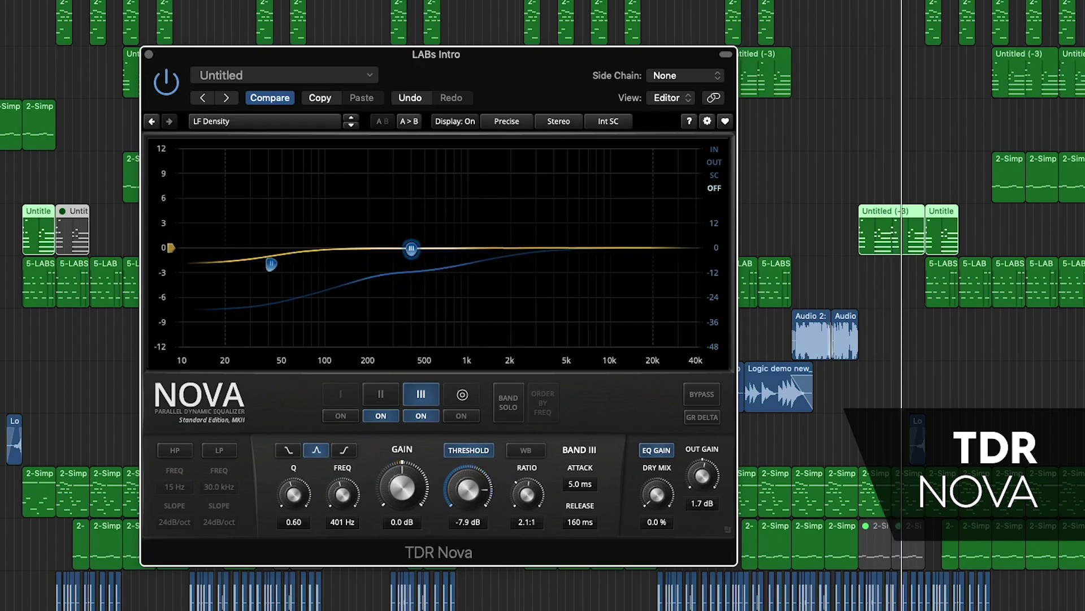